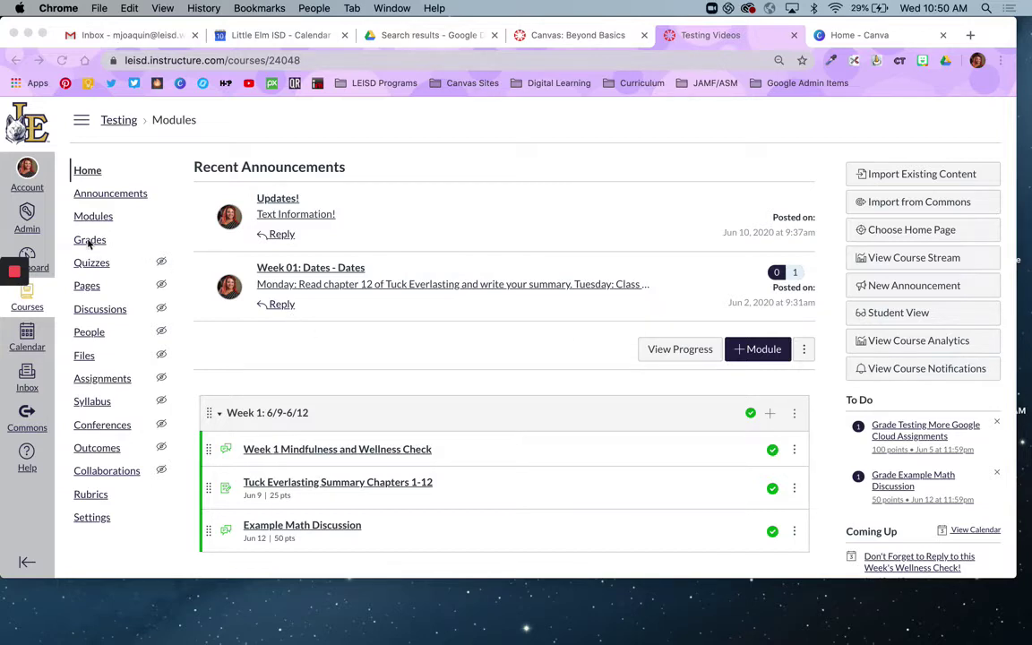
Step: Create a new course page titled 'Welcome!'
left_click(88, 288)
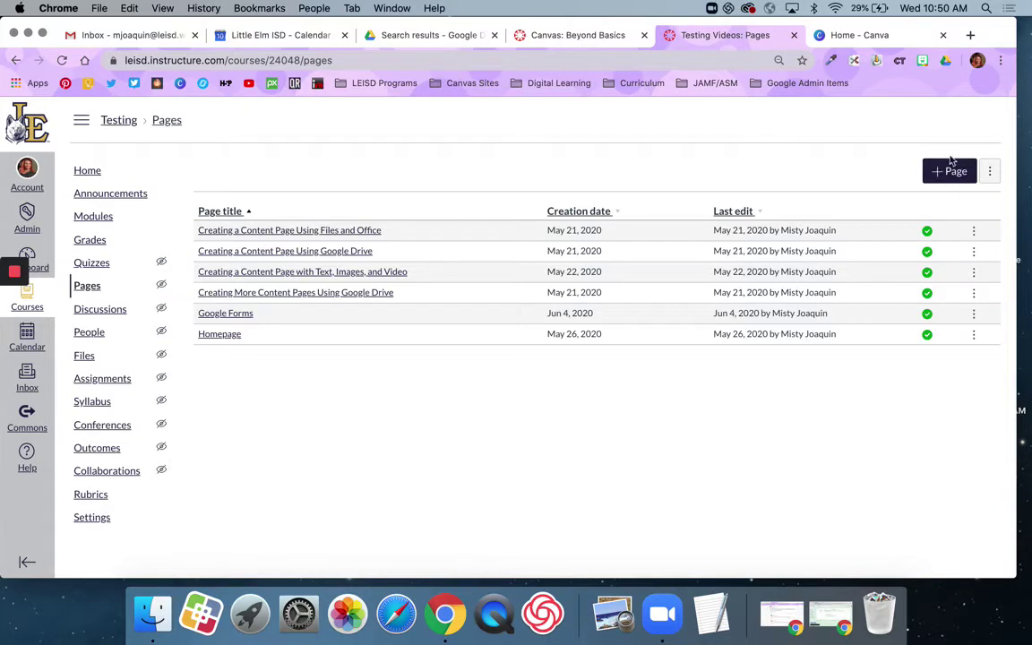
left_click(949, 172)
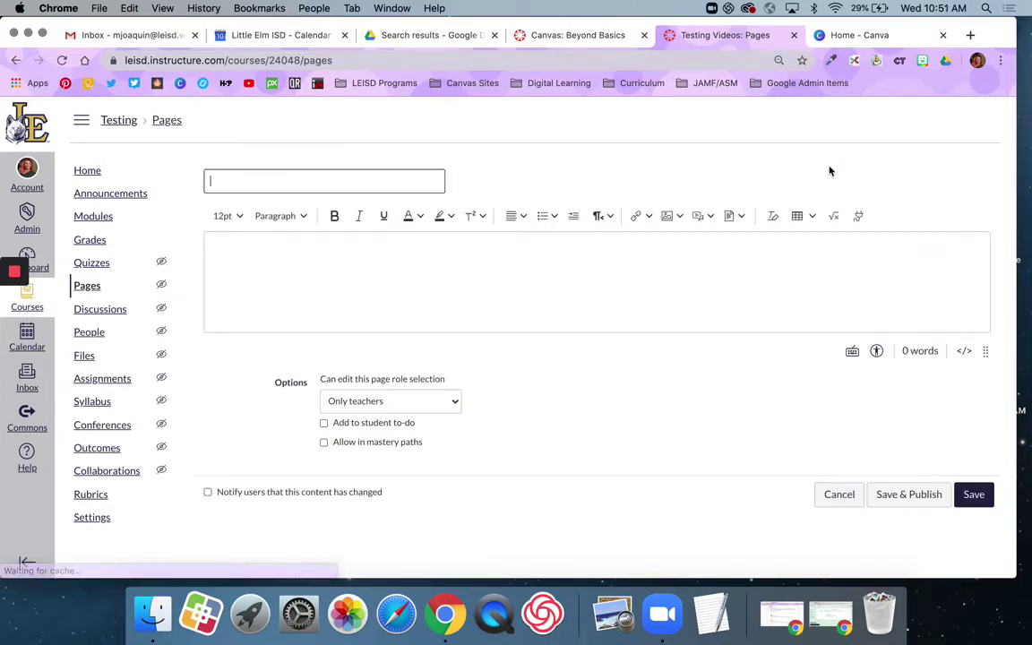
left_click(431, 179)
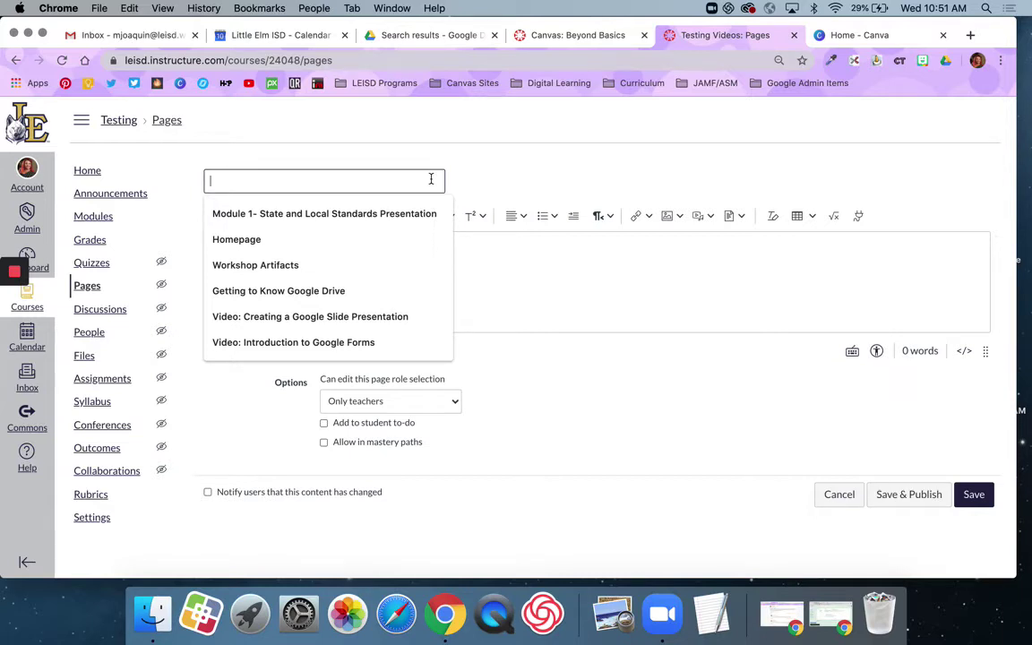
type("Welcome!")
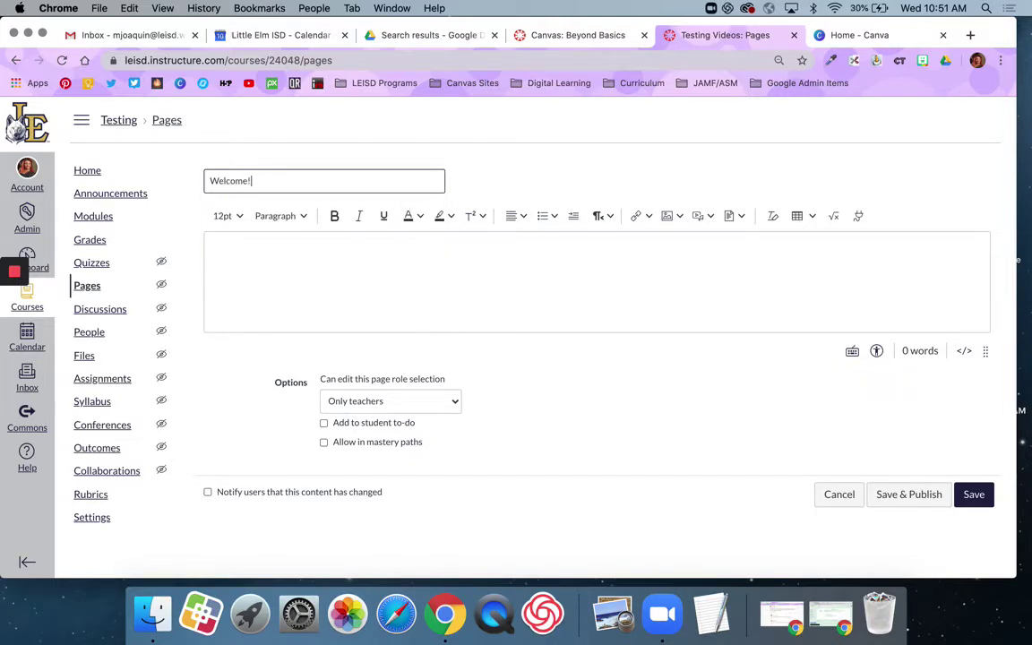
Step: Set the page body font size to 14pt
left_click(428, 258)
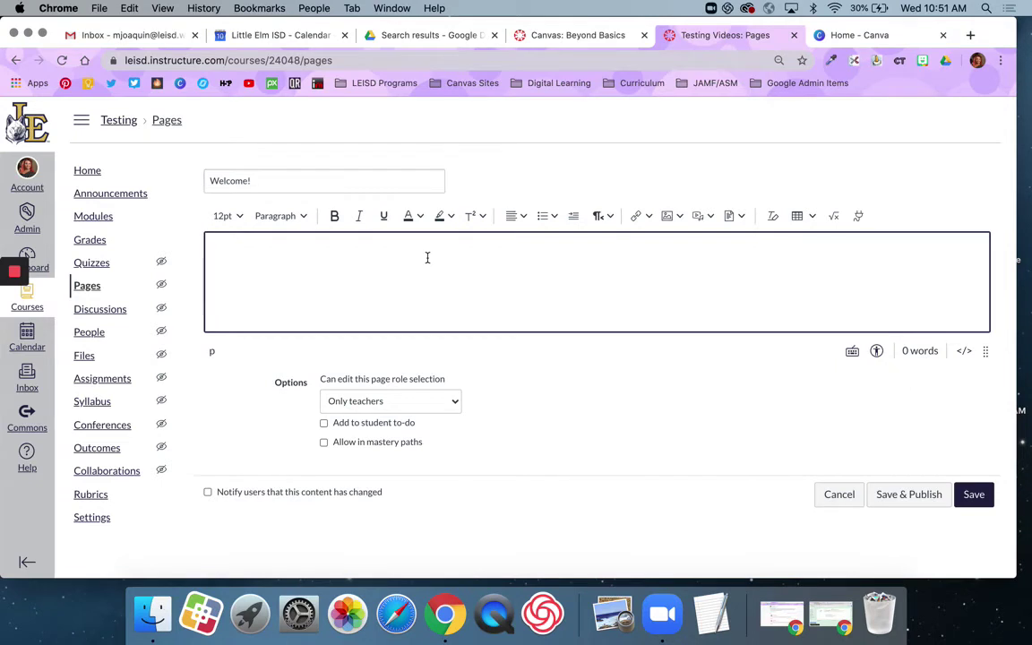
left_click(237, 218)
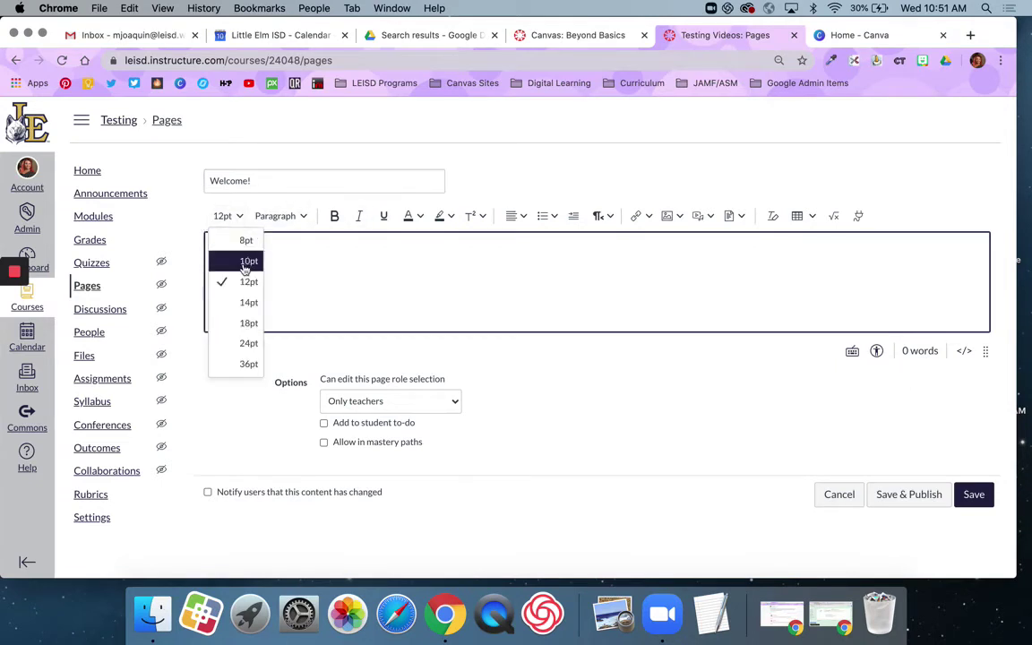
left_click(285, 220)
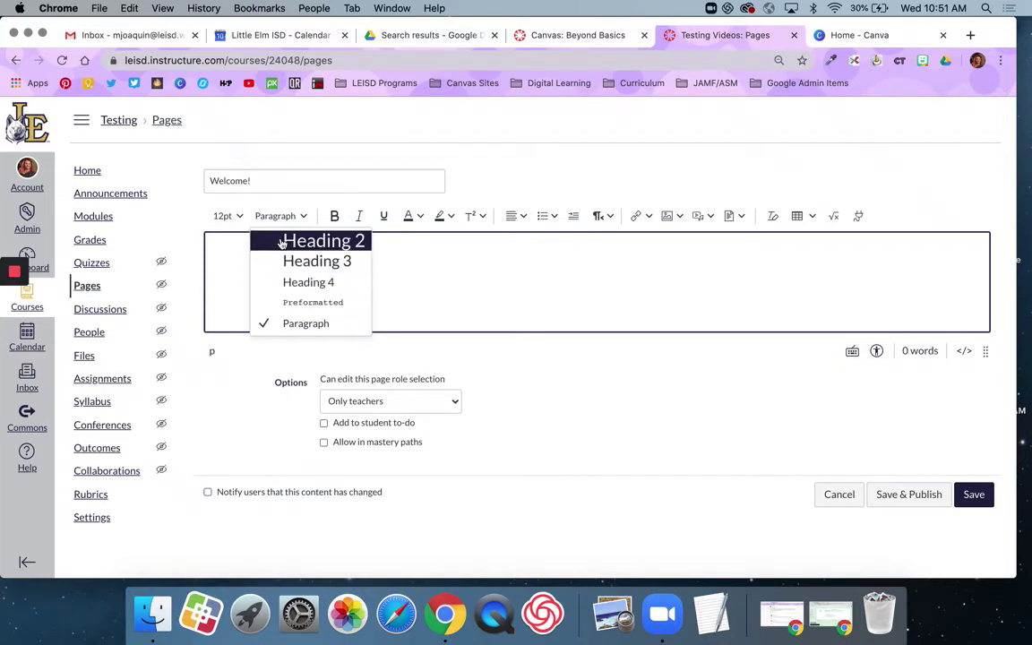
left_click(237, 219)
left_click(248, 298)
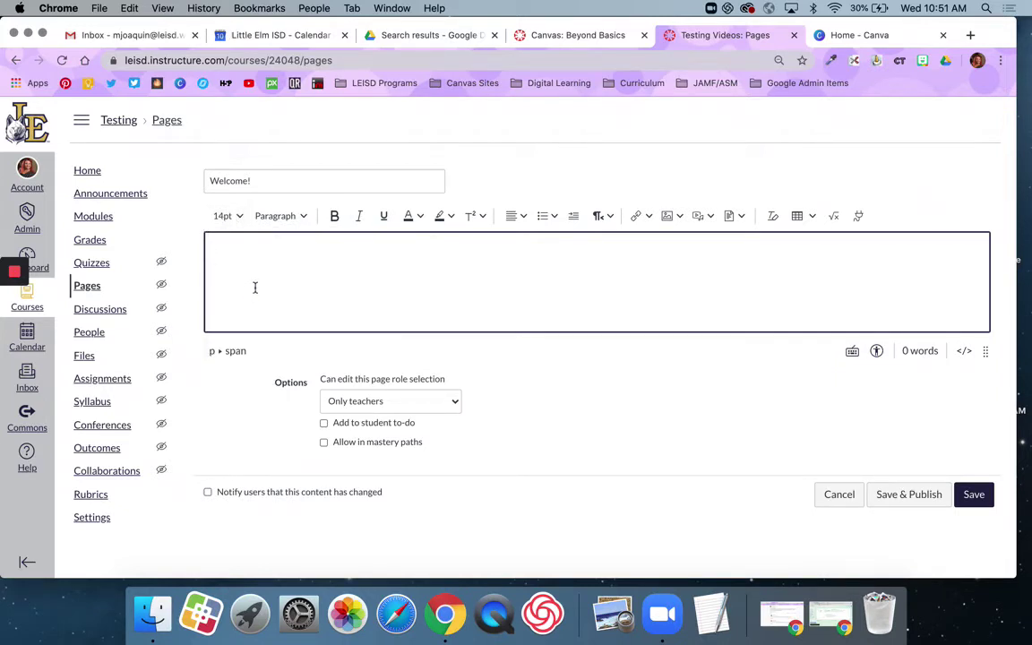
Step: Type the greeting 'Hello and Welcome! I can't wait to learn alongside you.'
type("Hello and Welcome")
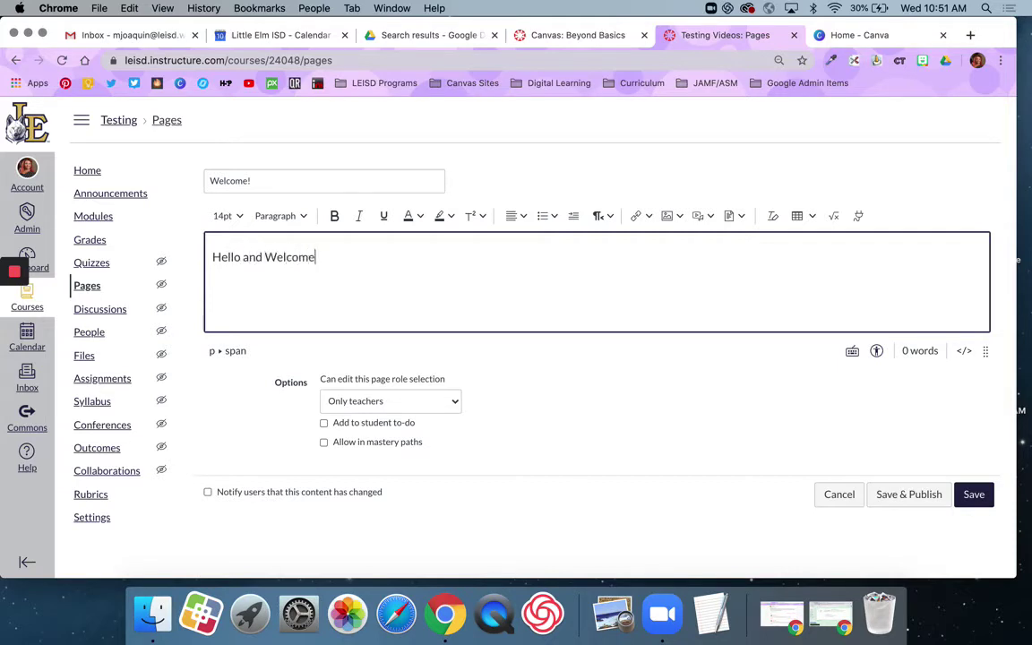
type("! I can't wait to learn alongside you")
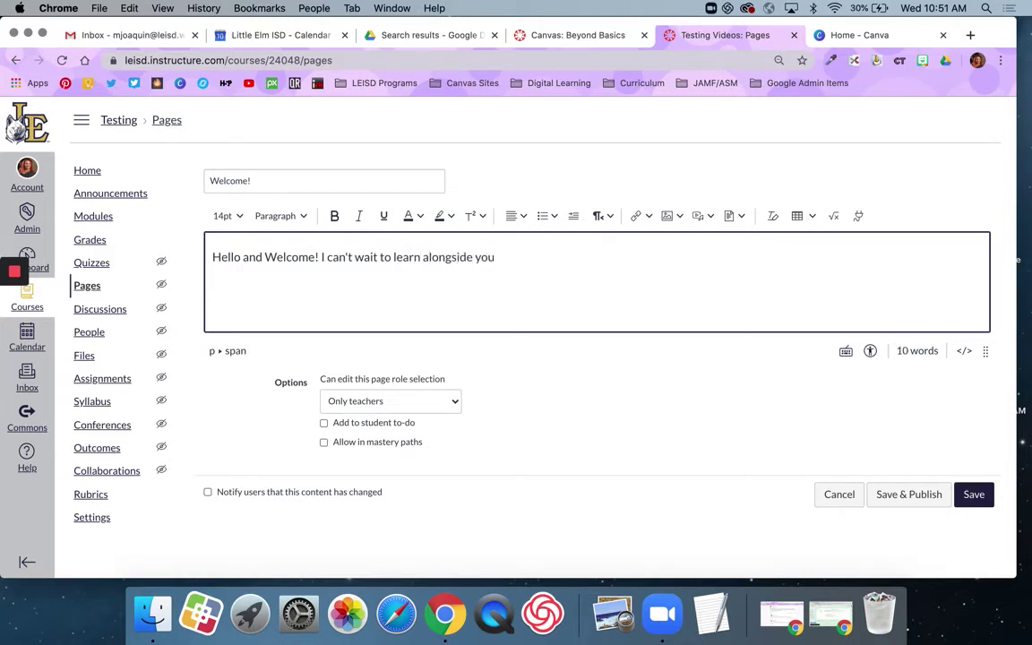
key("BackSpace")
type(".")
key("Return")
Step: Add lines 'Information about your teacher', 'Office Hourse', 'Contact Information' and 'Course Guidelines'
type("Information a")
type("bout your ")
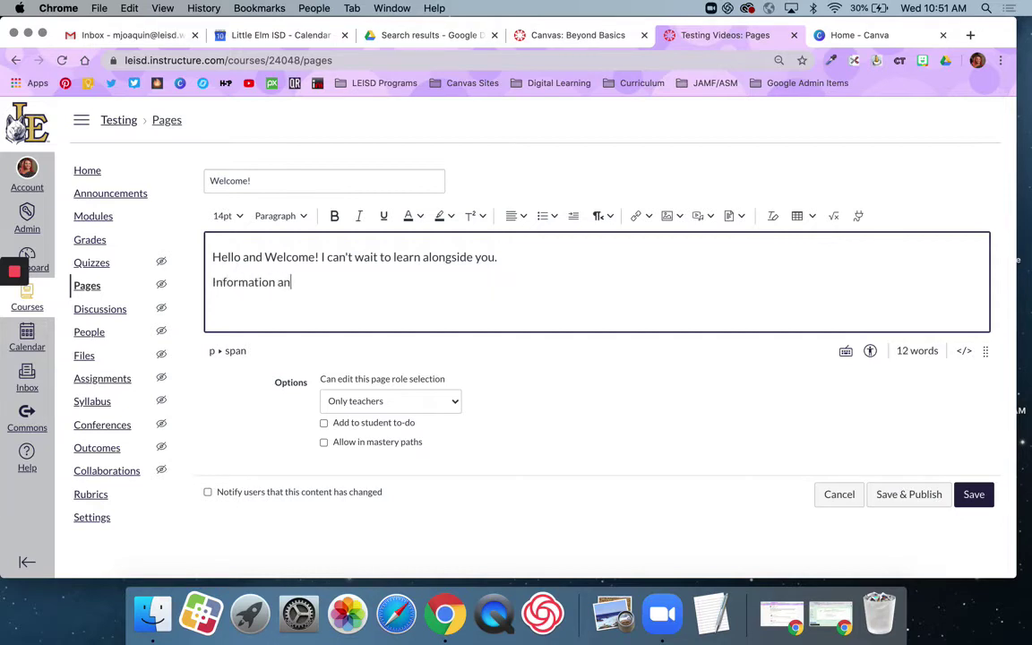
type("teacher")
key("Return")
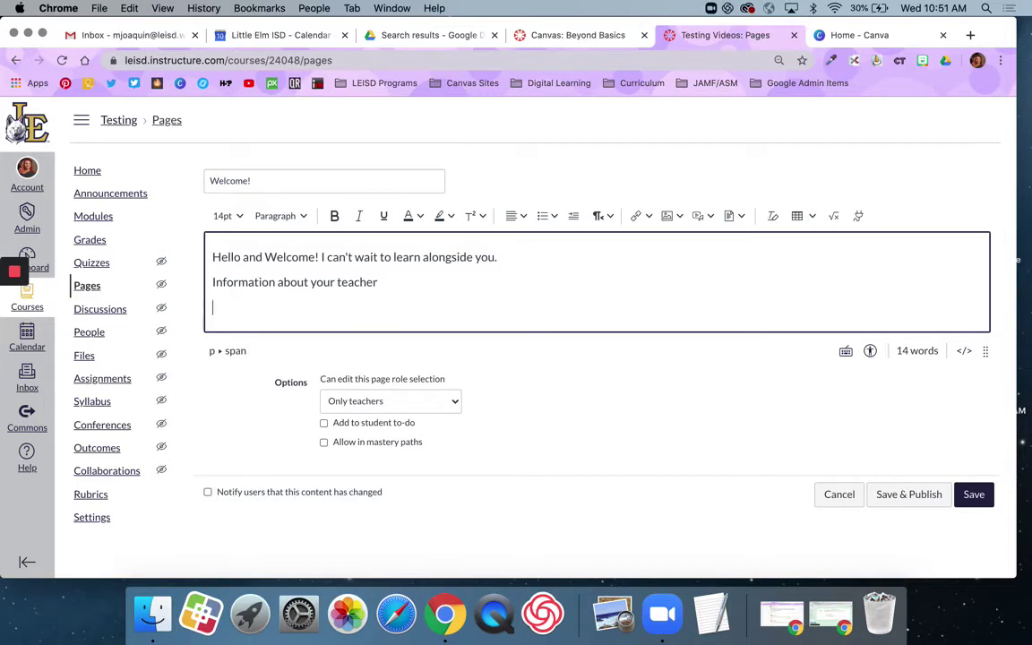
type("Office Hourse")
key("Return")
type("Contac")
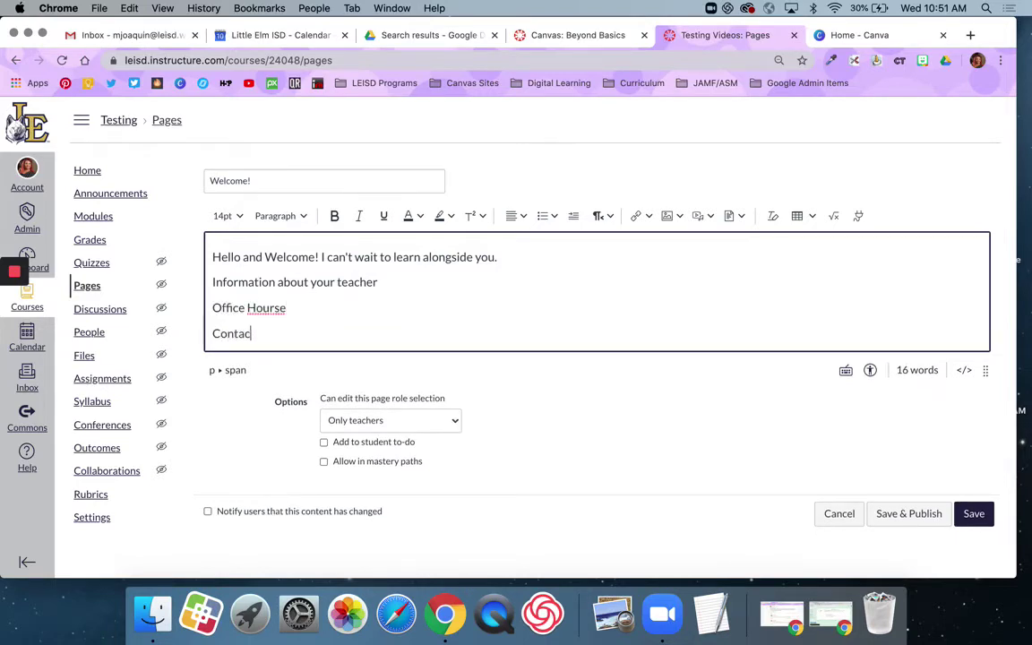
type("t Information")
key("Return")
type("Course")
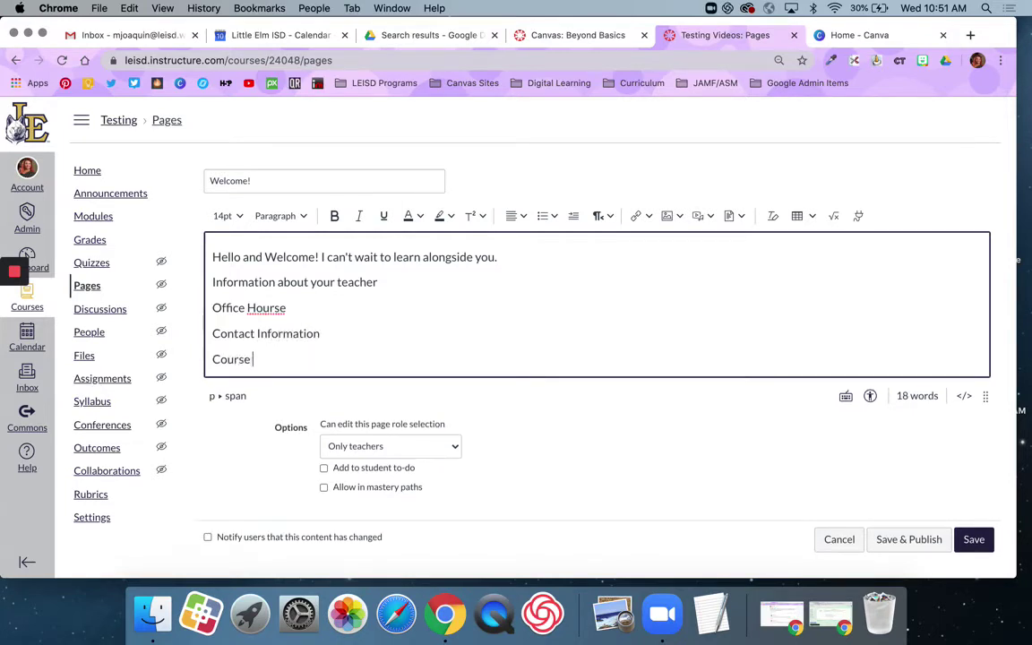
type(" Guidelines")
key("Return")
Step: Finish the outline with 'Common Resources' and 'Etc.' lines
type("Commo")
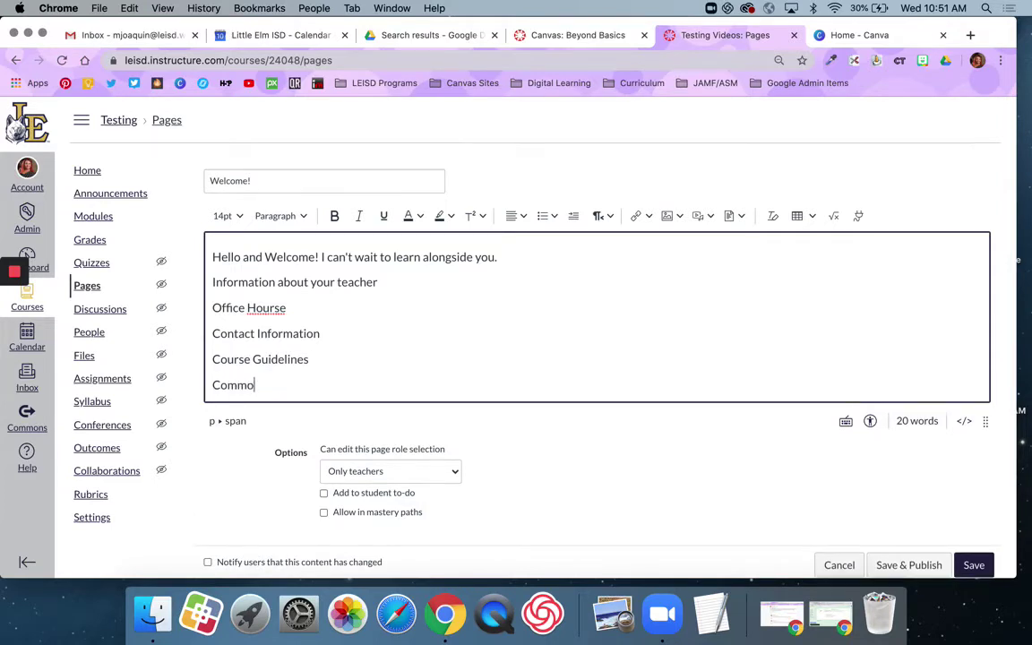
type("n Resources")
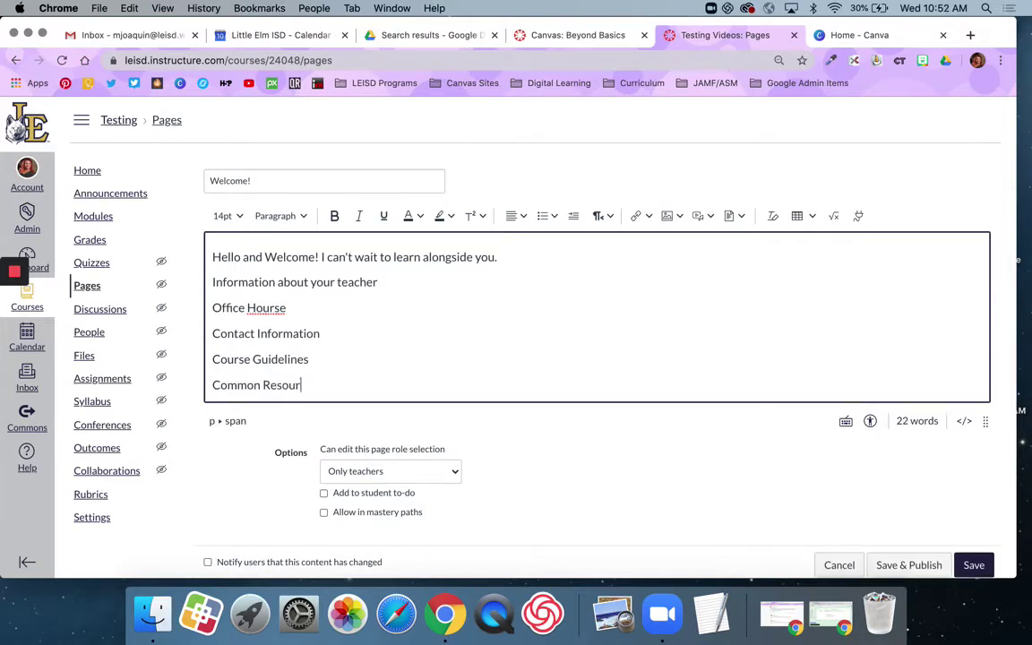
key("Return")
type("Etc.")
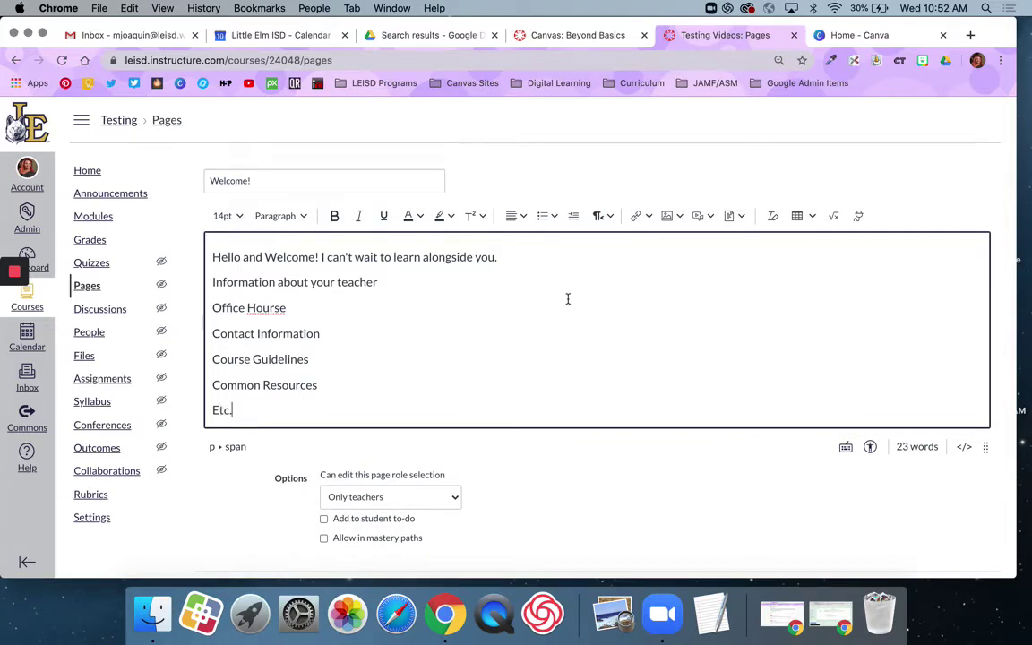
scroll(594, 467, "down", 1)
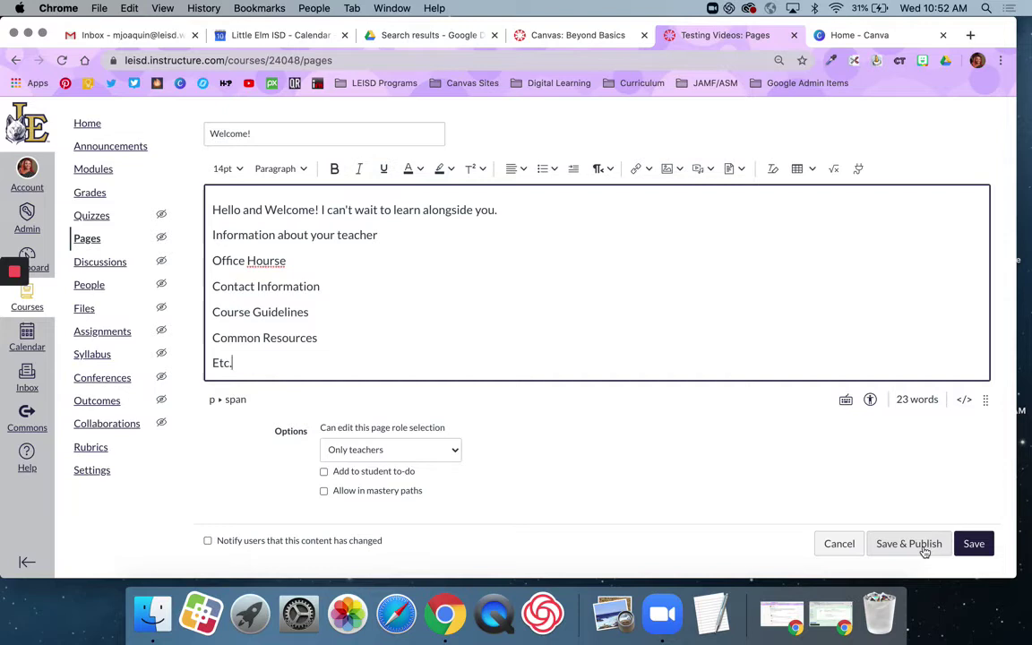
Step: Save and publish the page, then correct 'Office Hourse' to 'Office Hours' and save again
left_click(924, 549)
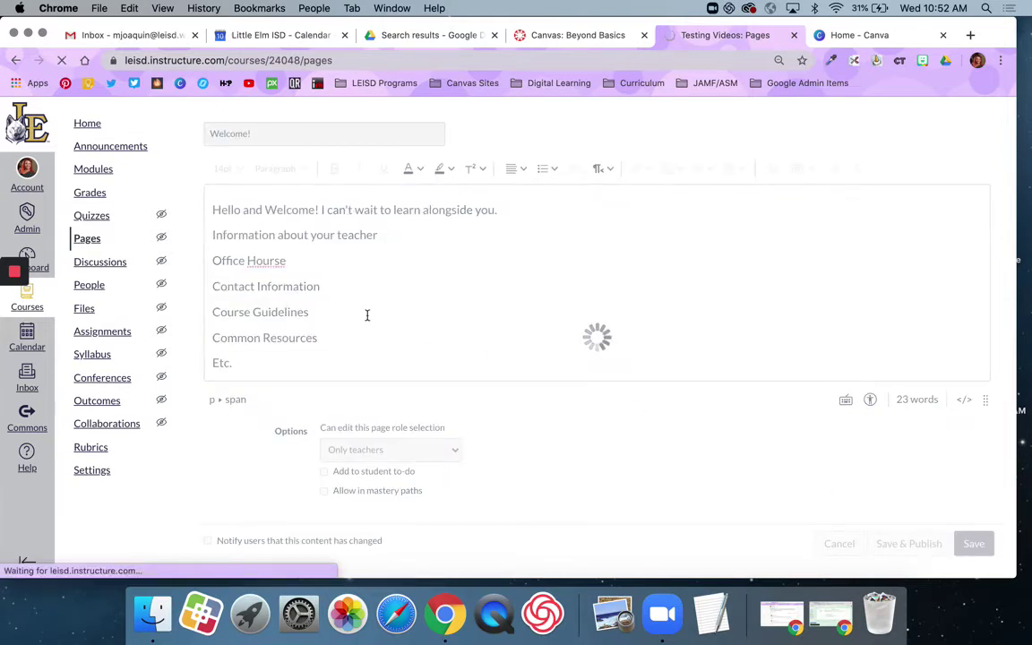
left_click(951, 171)
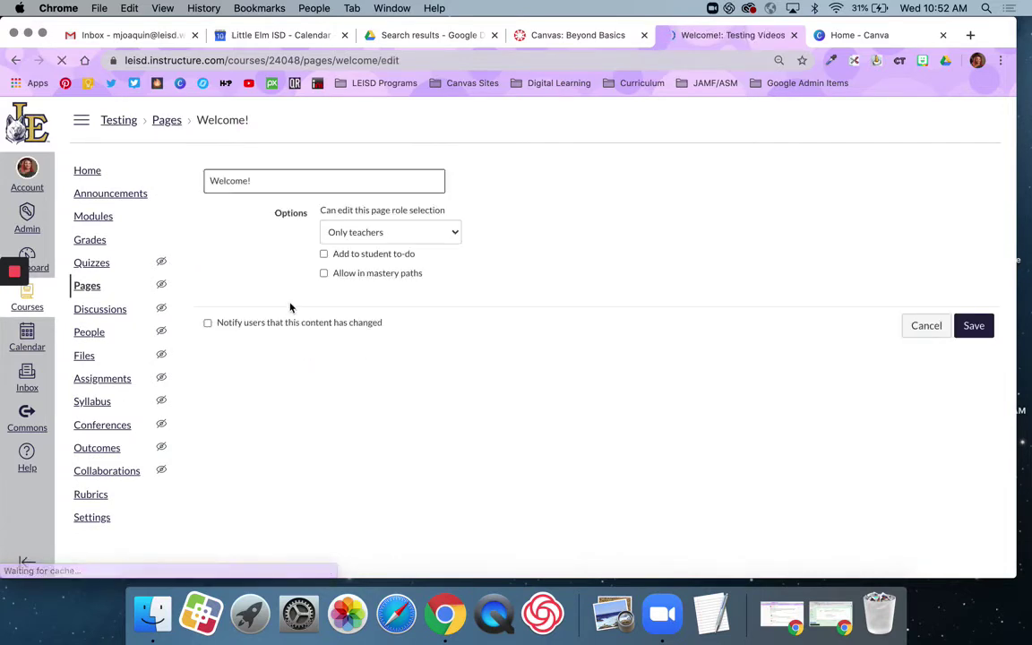
left_click(292, 307)
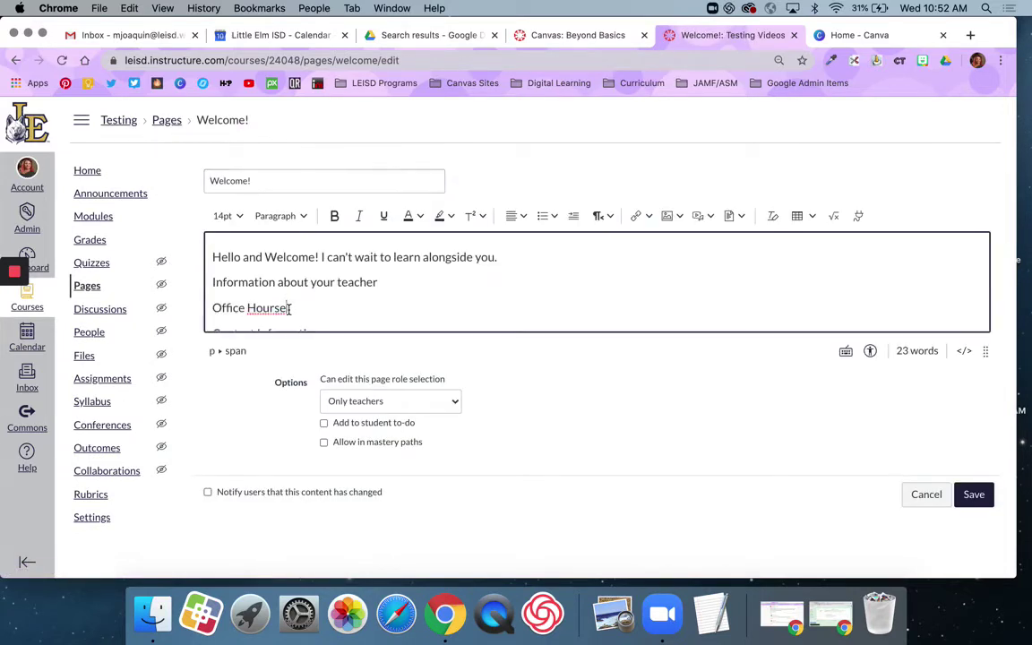
key("BackSpace")
scroll(912, 502, "down", 1)
left_click(973, 541)
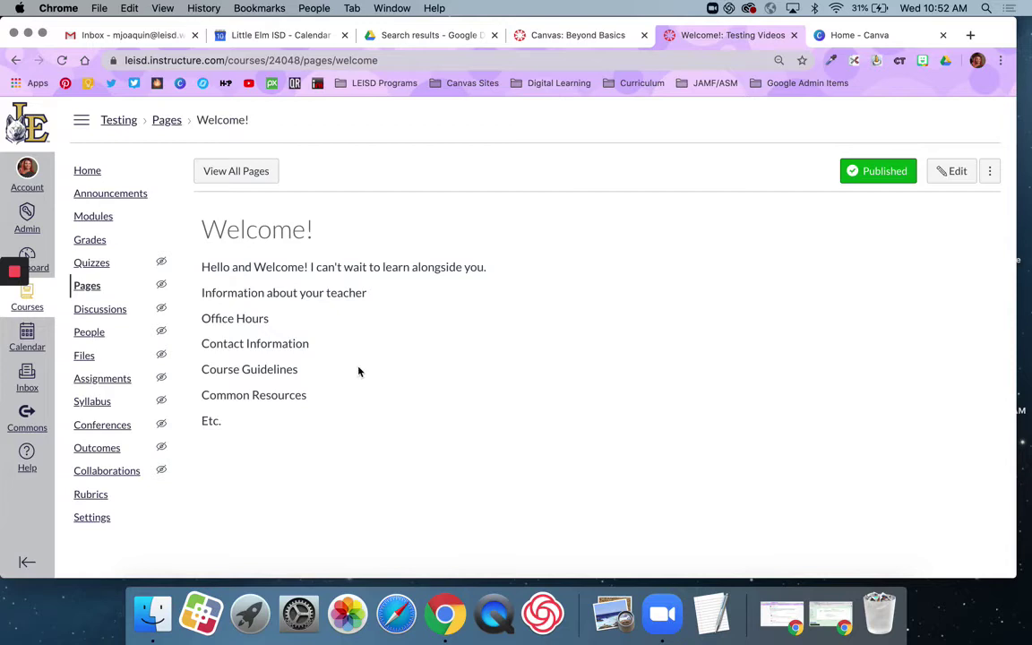
Step: Set Welcome! as the front page from the pages list, then go to the course Home
left_click(257, 172)
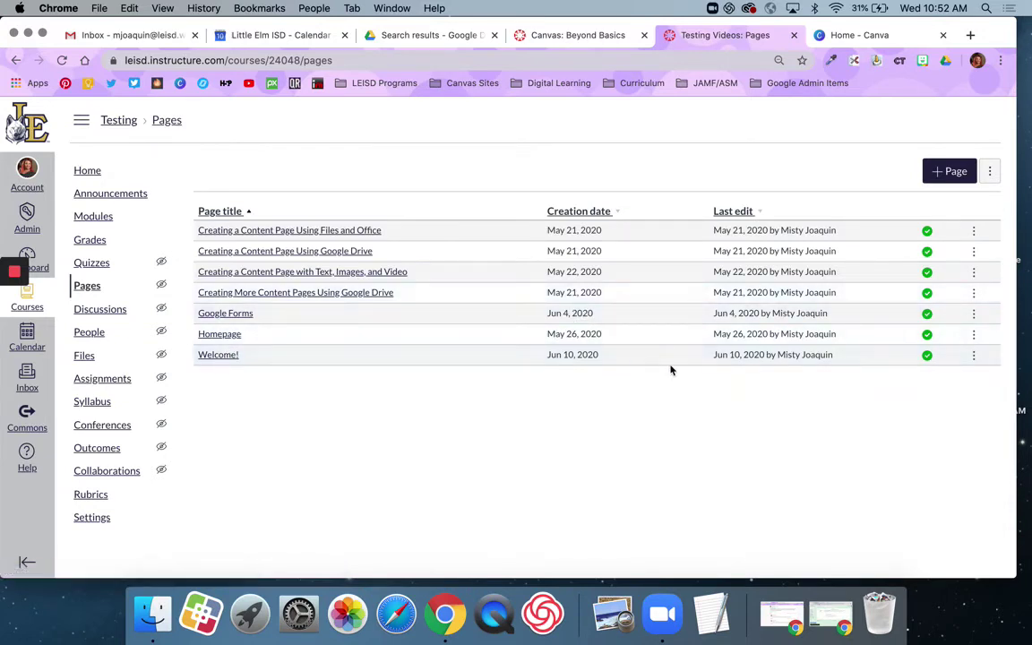
left_click(973, 356)
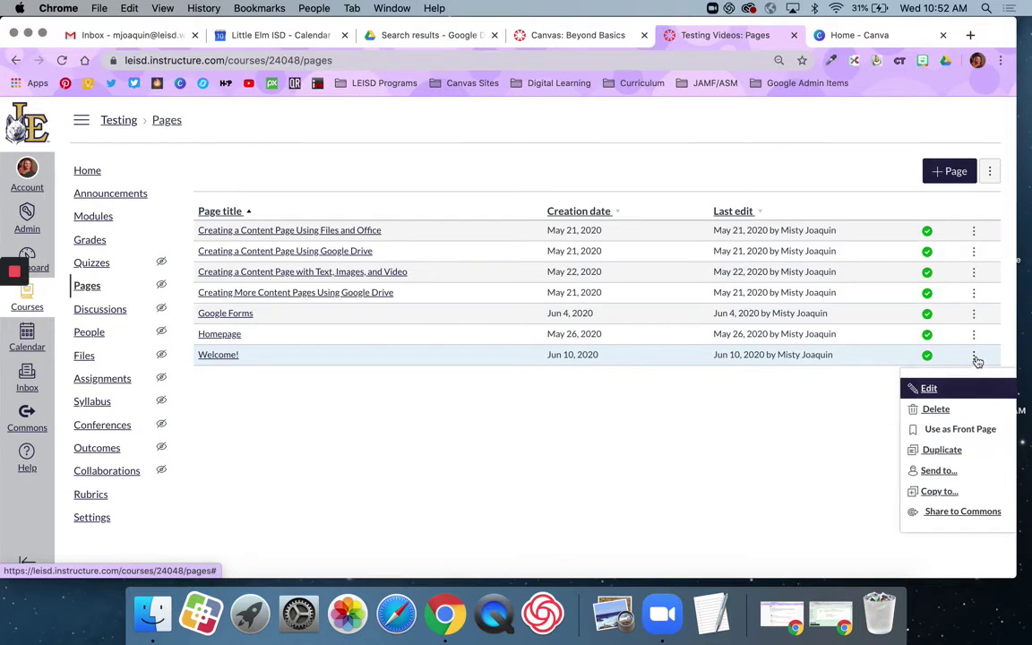
left_click(955, 431)
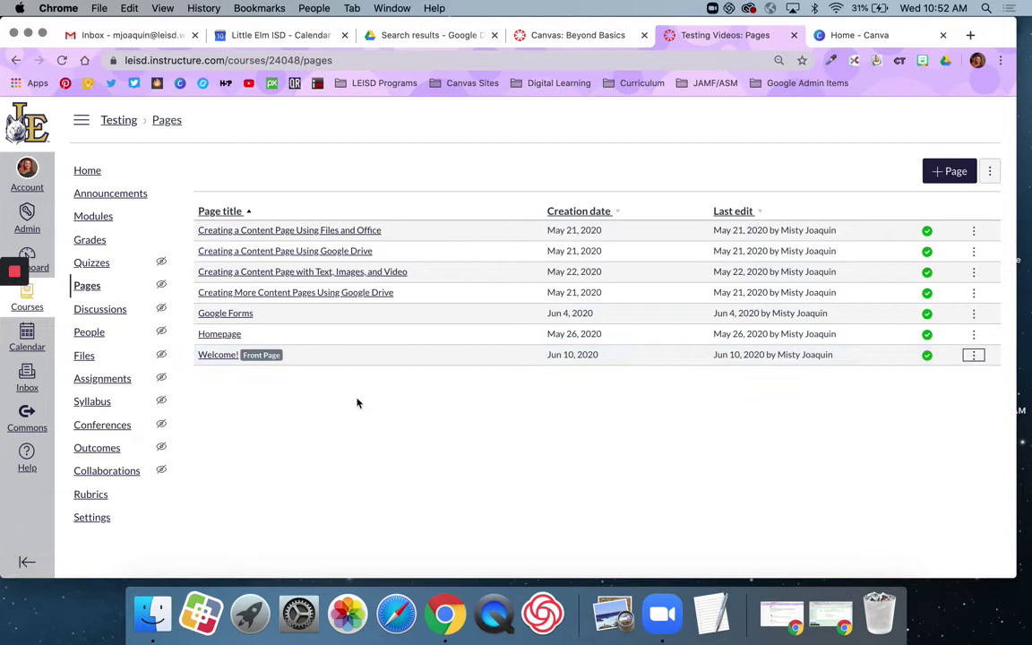
left_click(90, 172)
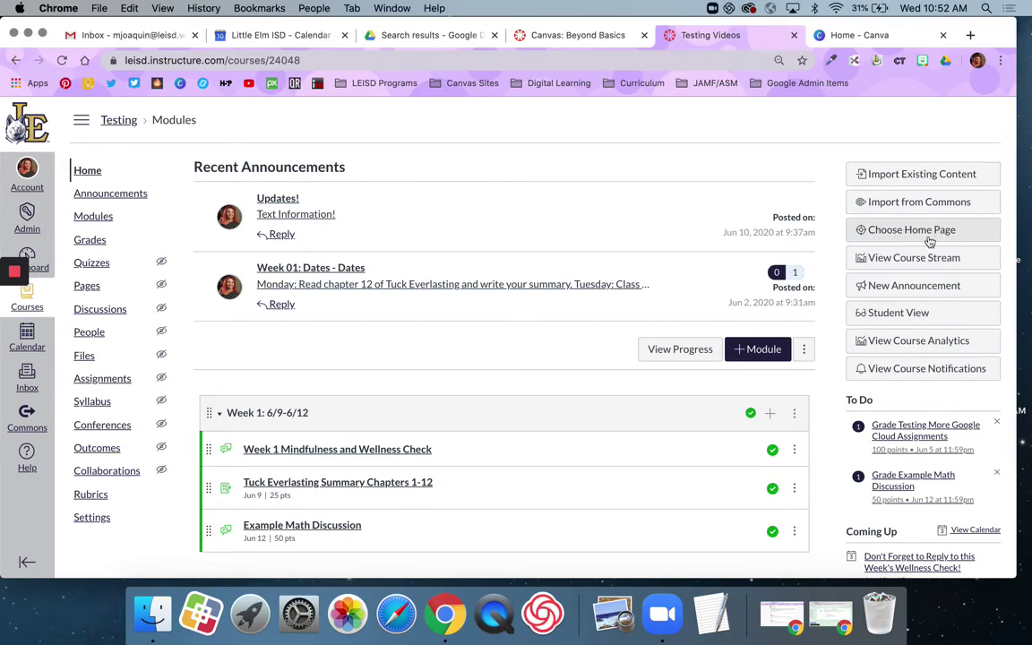
Step: Choose Pages Front Page as the course home page and save the choice
left_click(920, 236)
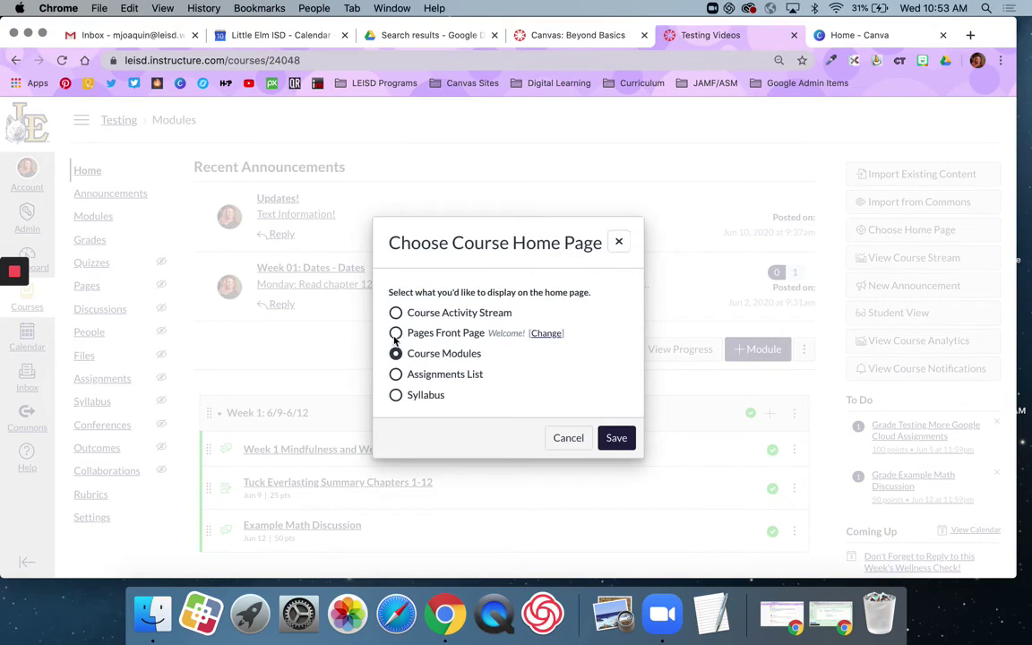
left_click(395, 334)
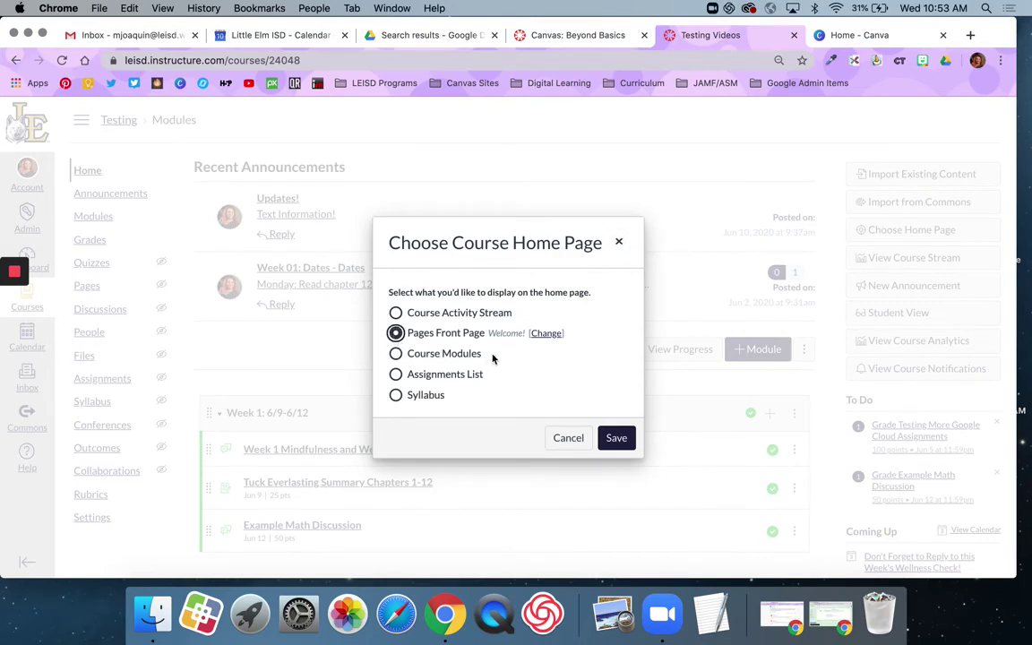
left_click(616, 438)
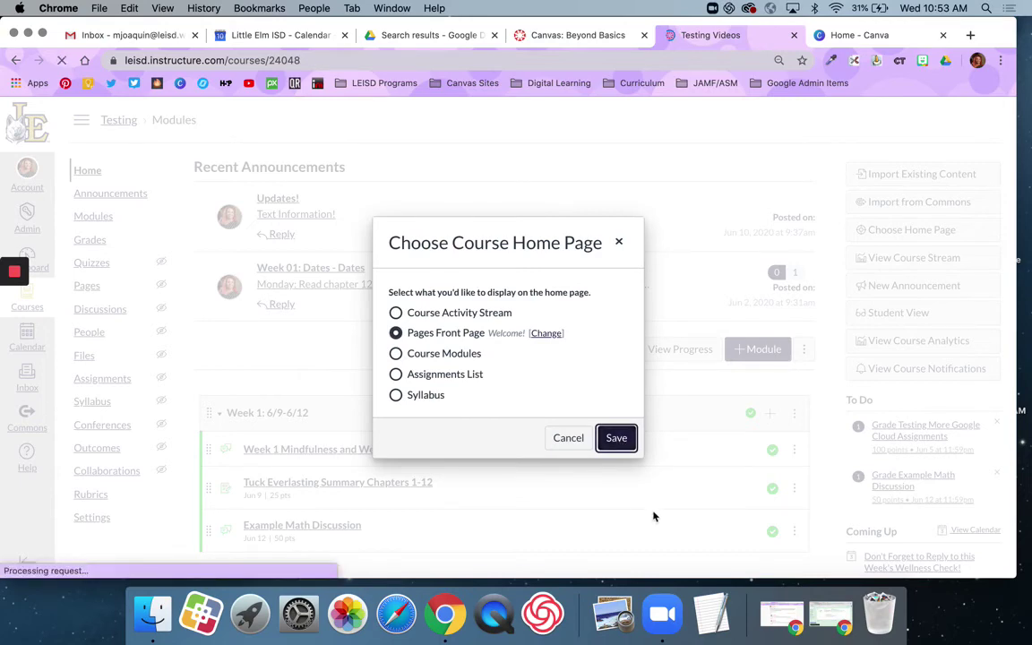
scroll(651, 514, "down", 3)
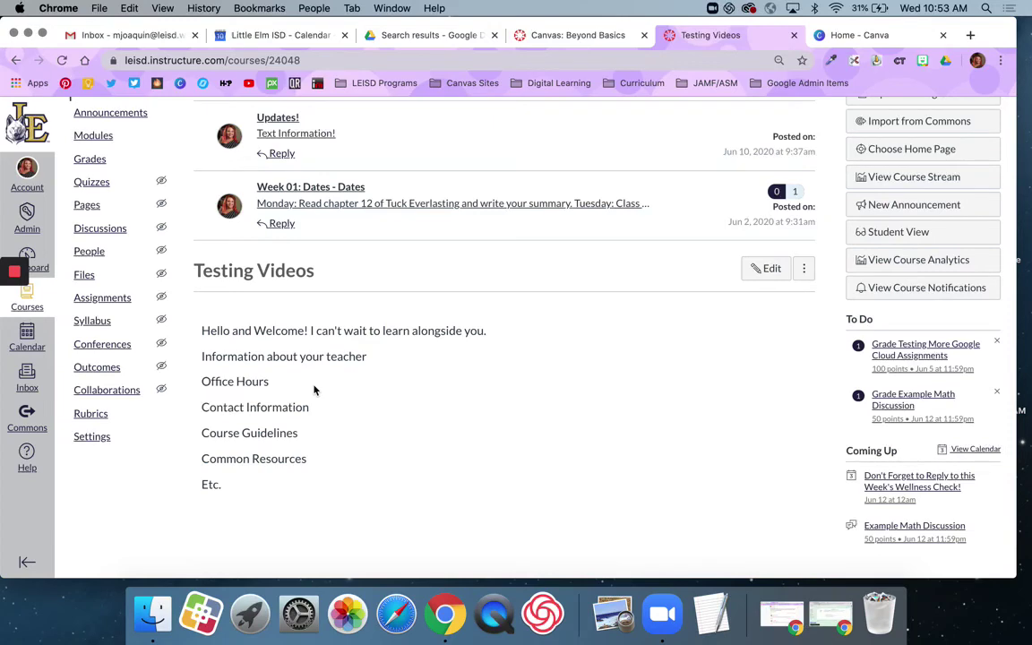
scroll(313, 389, "up", 2)
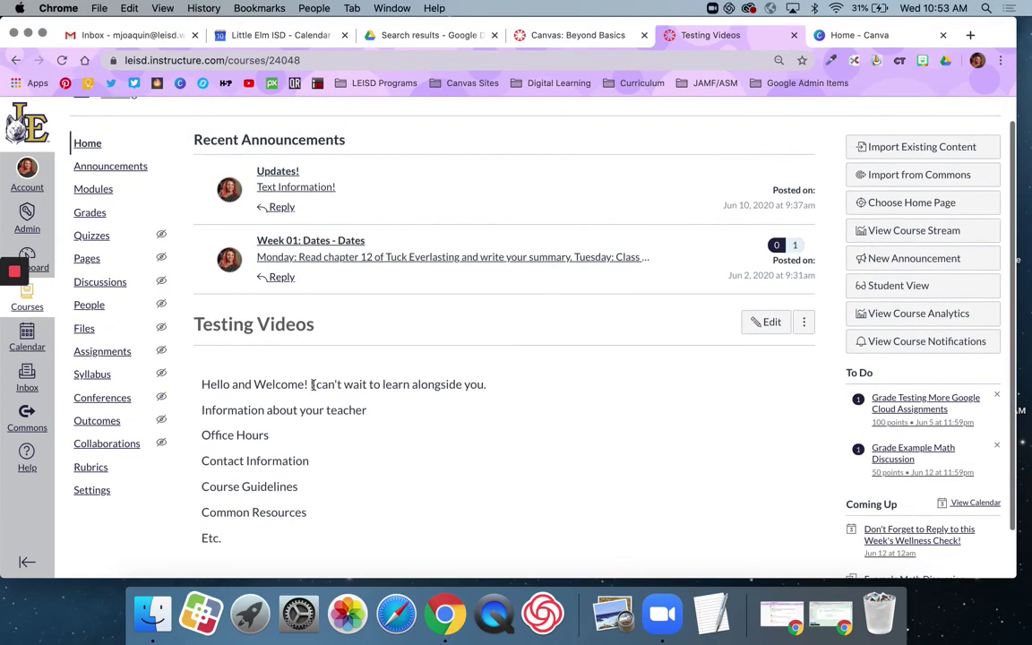
left_click(88, 260)
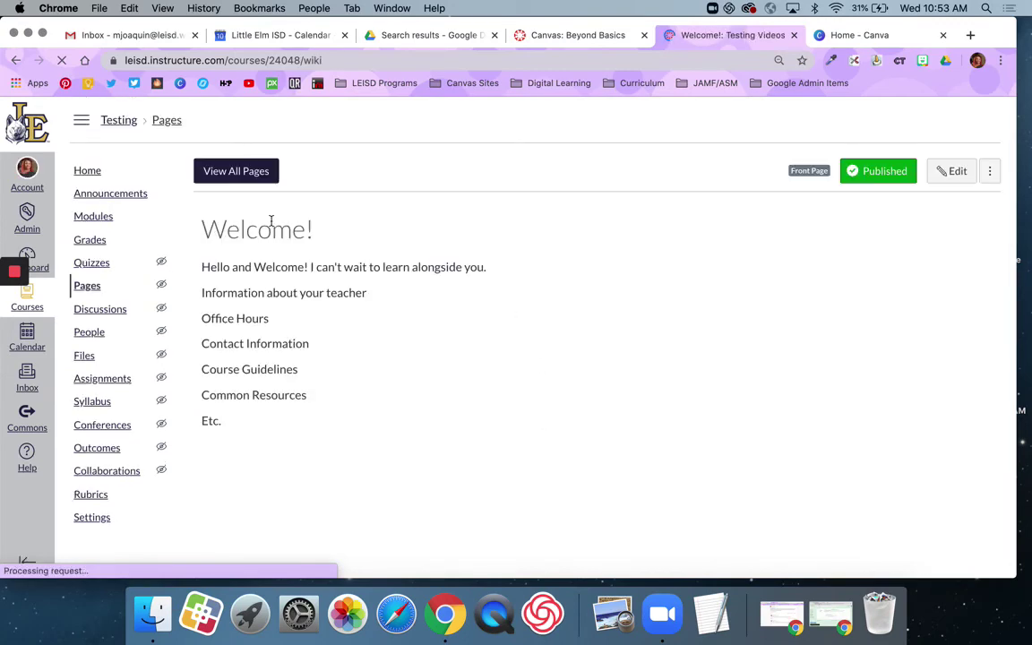
left_click(249, 168)
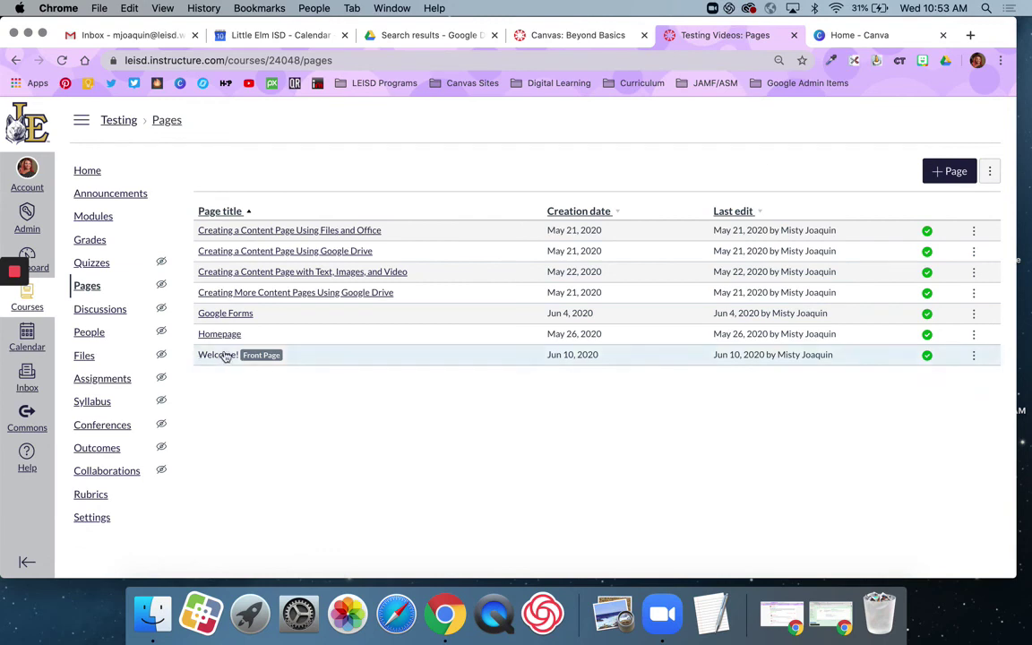
left_click(974, 355)
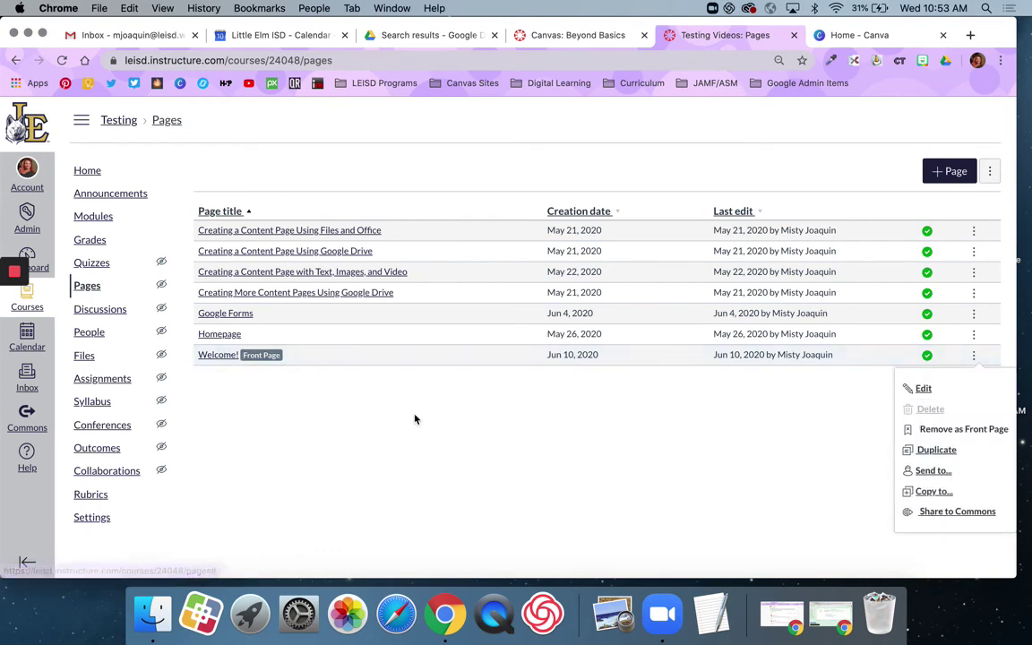
left_click(83, 170)
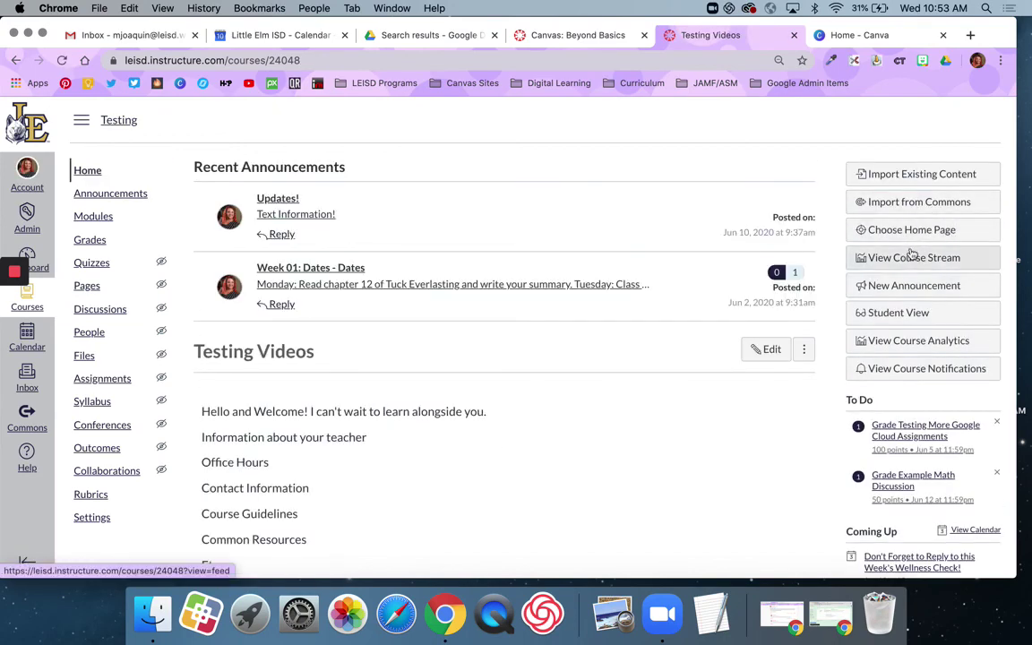
left_click(911, 231)
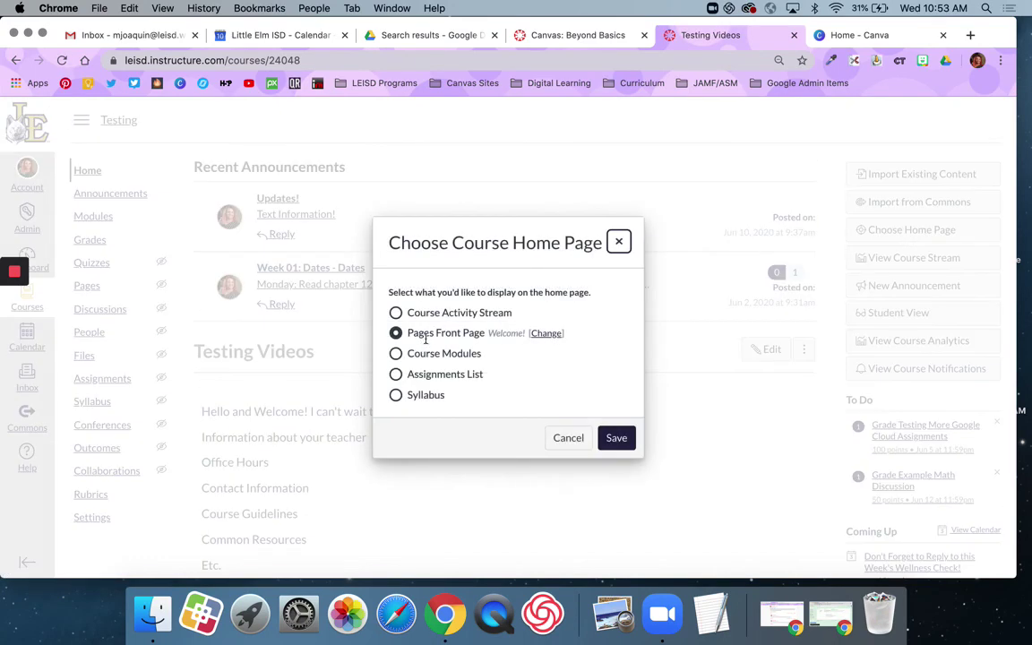
left_click(612, 437)
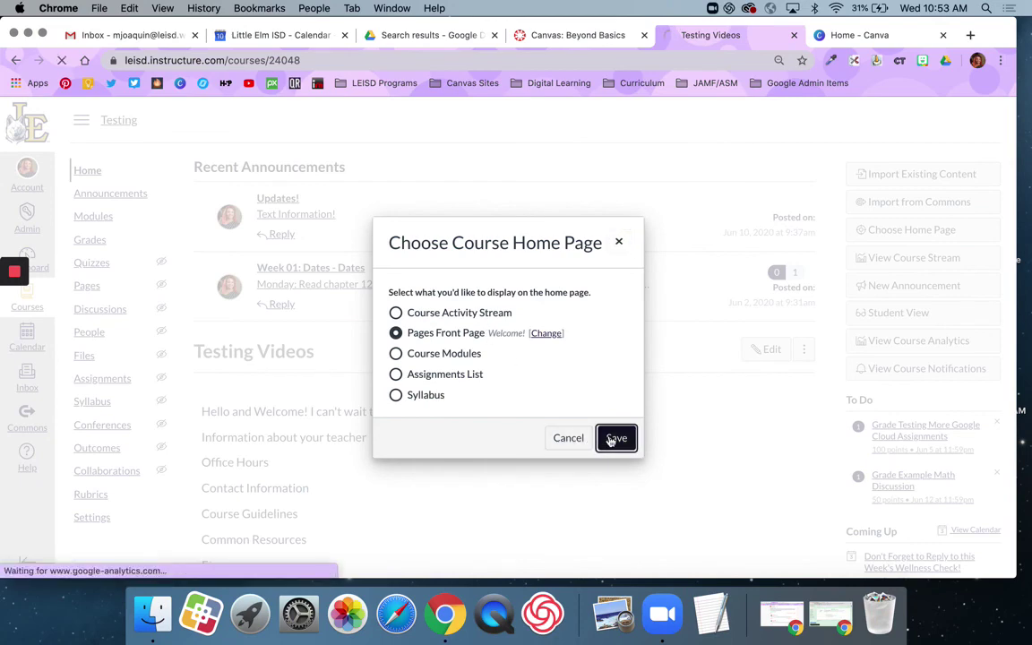
scroll(609, 442, "down", 2)
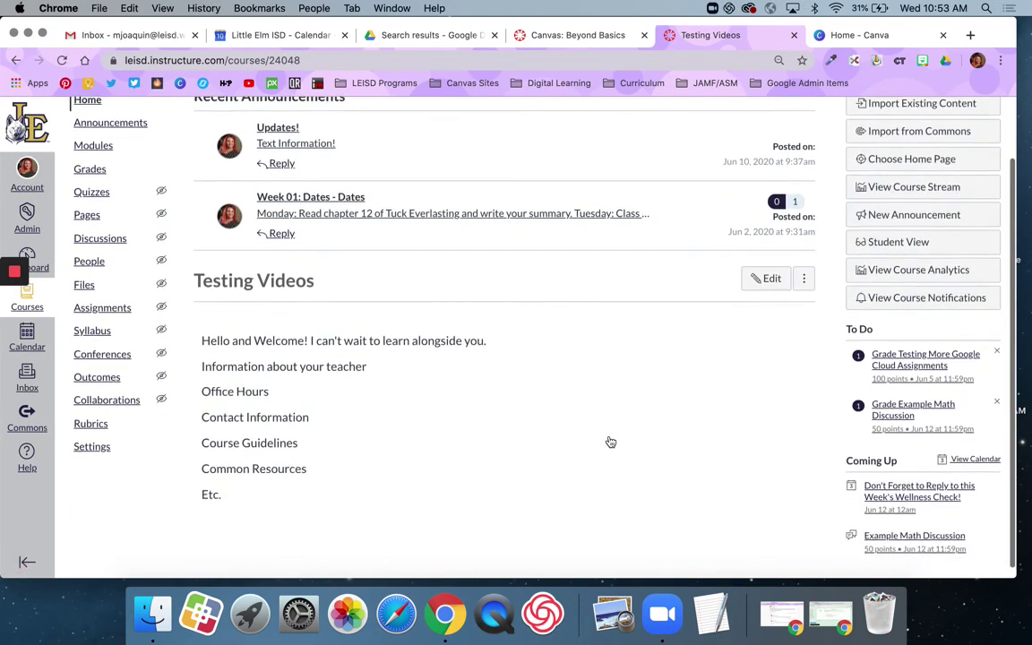